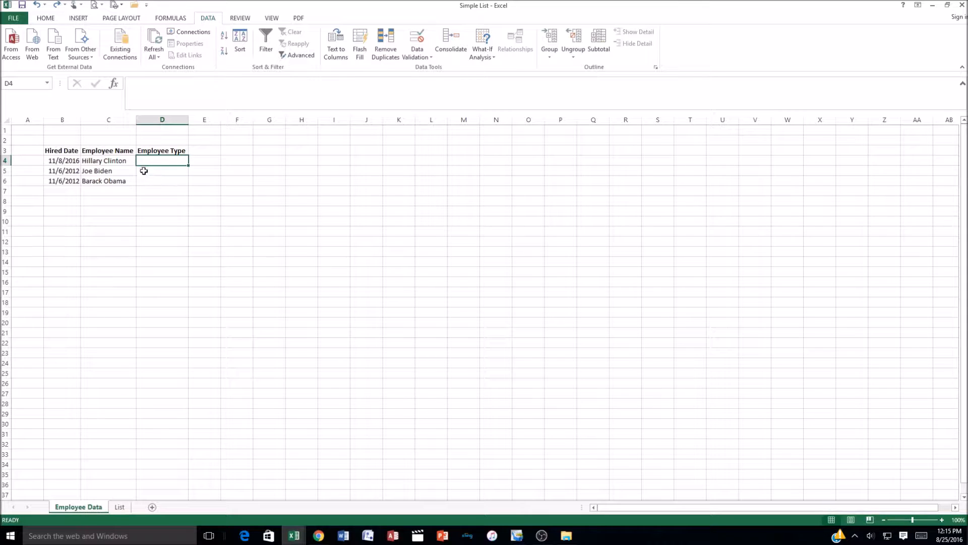
Examine the blank Employee Type cells D4 to D6 on the Employee Data sheet.
click(147, 180)
click(157, 160)
click(159, 169)
click(158, 180)
click(161, 160)
click(152, 172)
click(157, 180)
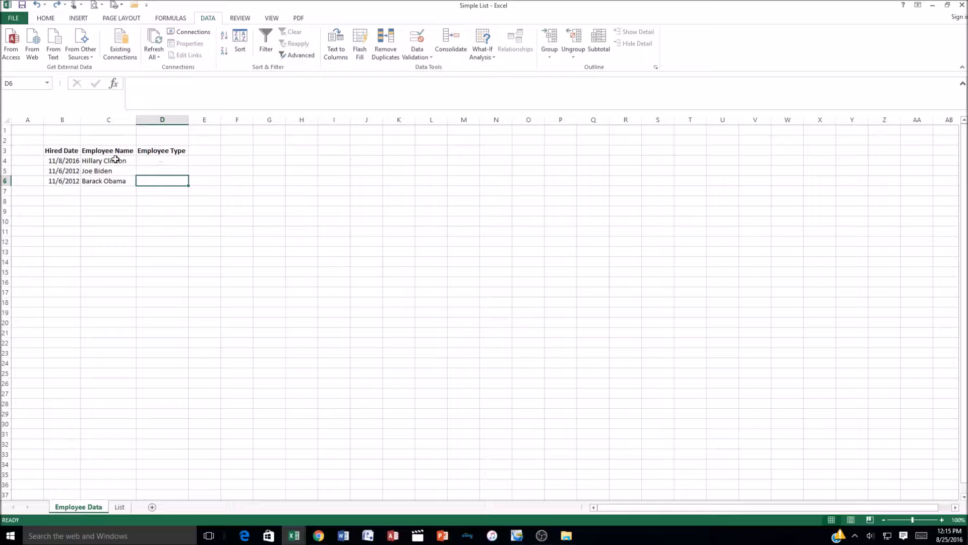
Review the employee types listed in C3:C8 on the List sheet, from Full time to H1B Visa.
click(127, 508)
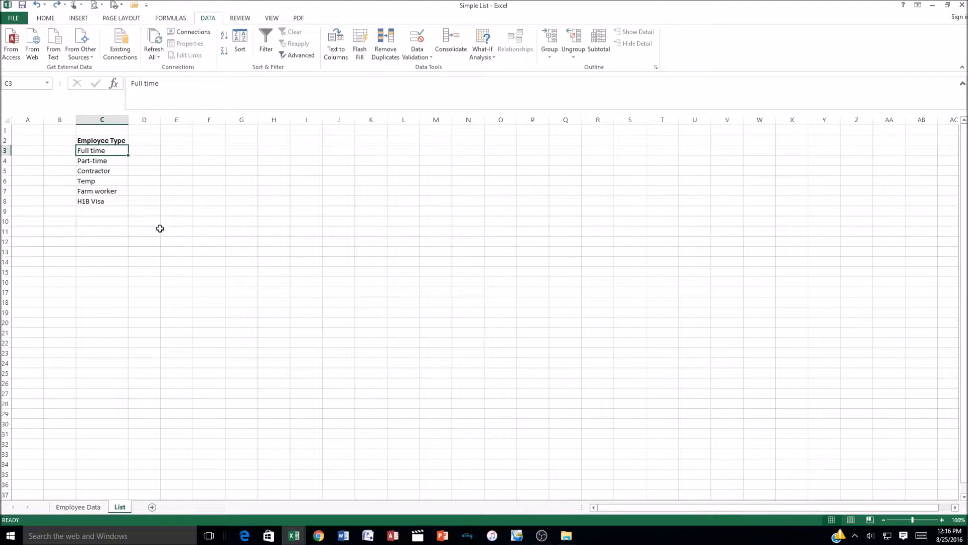
click(99, 160)
click(95, 151)
click(98, 160)
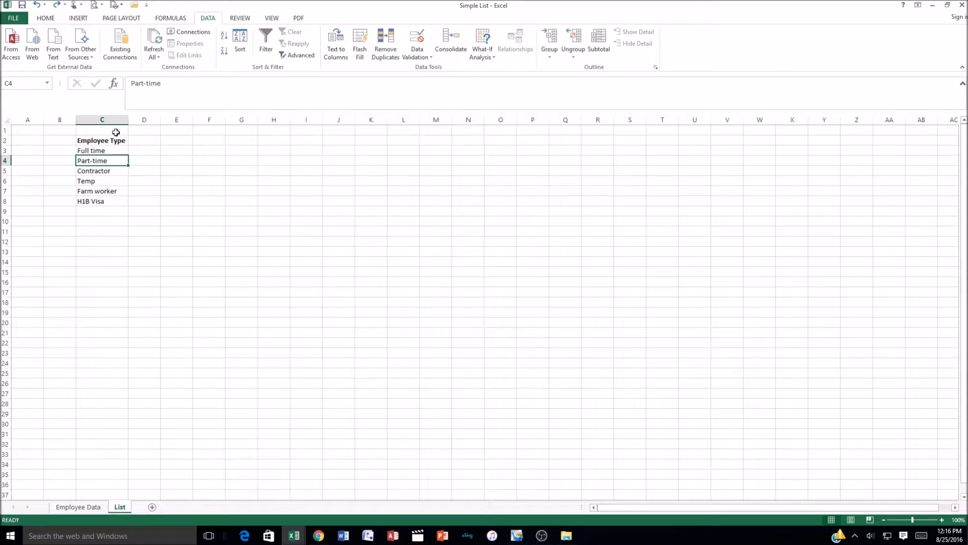
click(95, 153)
click(95, 160)
click(96, 171)
click(92, 181)
click(97, 191)
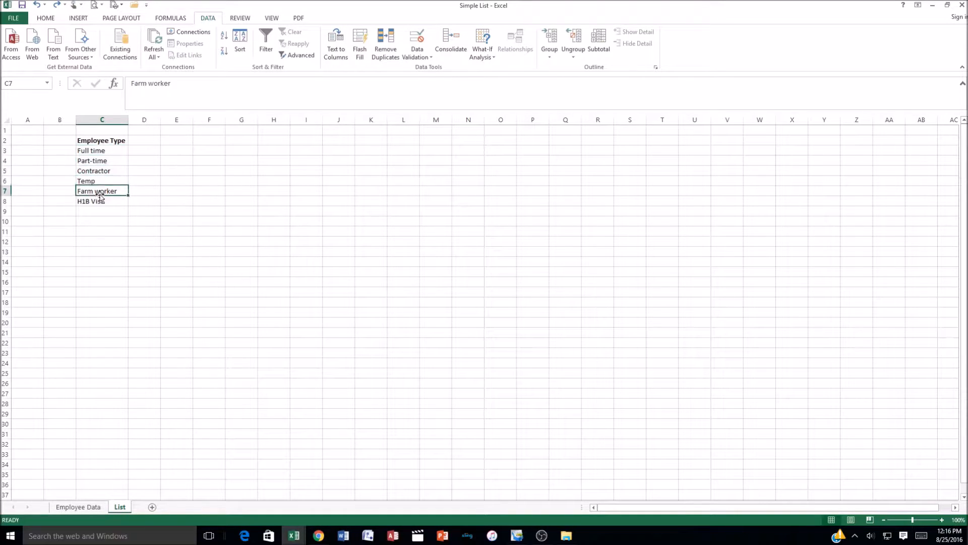
click(113, 203)
click(106, 151)
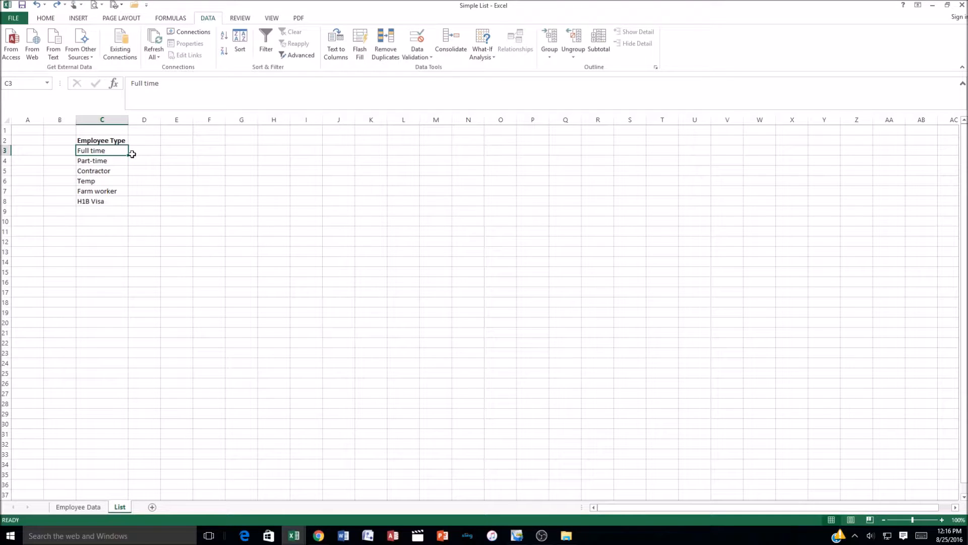
click(98, 160)
click(99, 203)
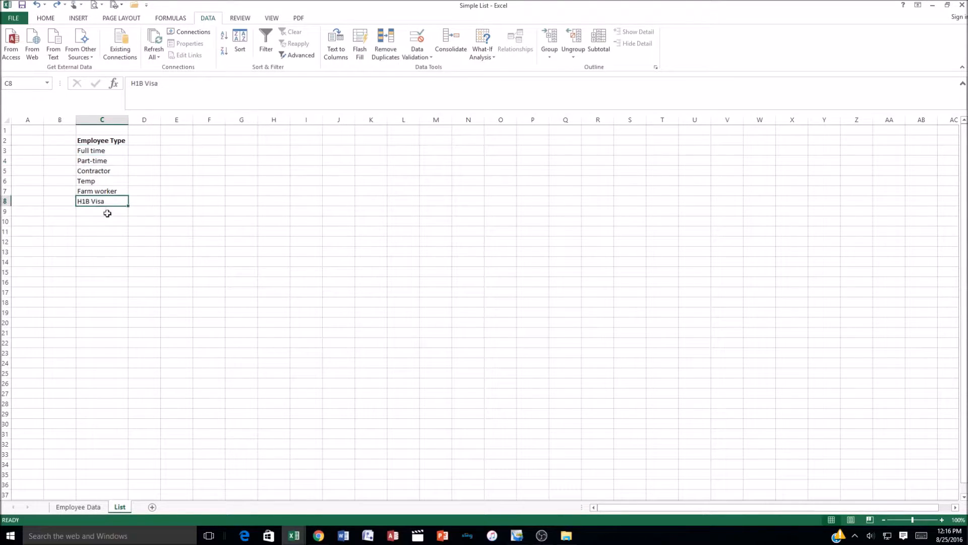
Examine the spare cells beneath the employee types on the List sheet, C9 to C14, alongside the existing entries.
click(95, 212)
click(92, 230)
click(93, 253)
drag(100, 213, 101, 266)
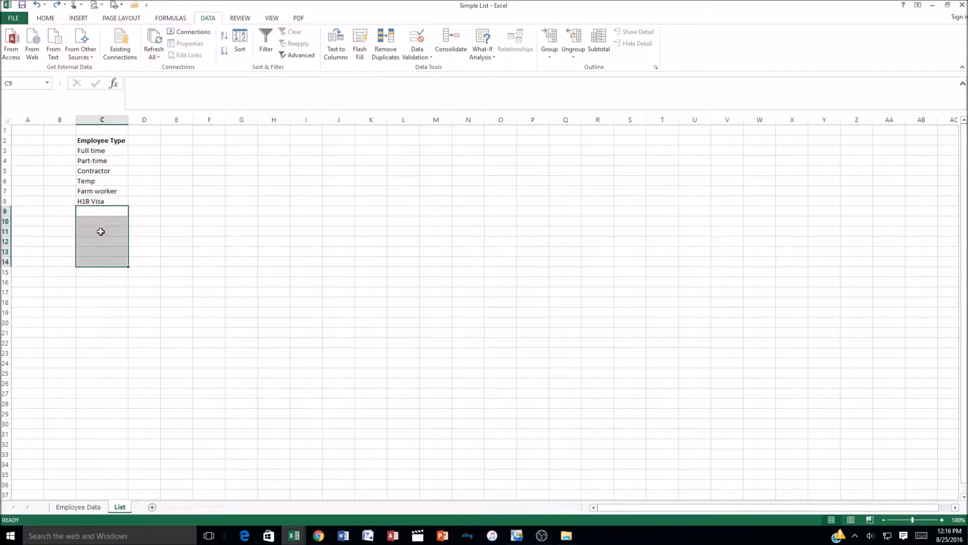
click(96, 209)
click(98, 141)
click(96, 150)
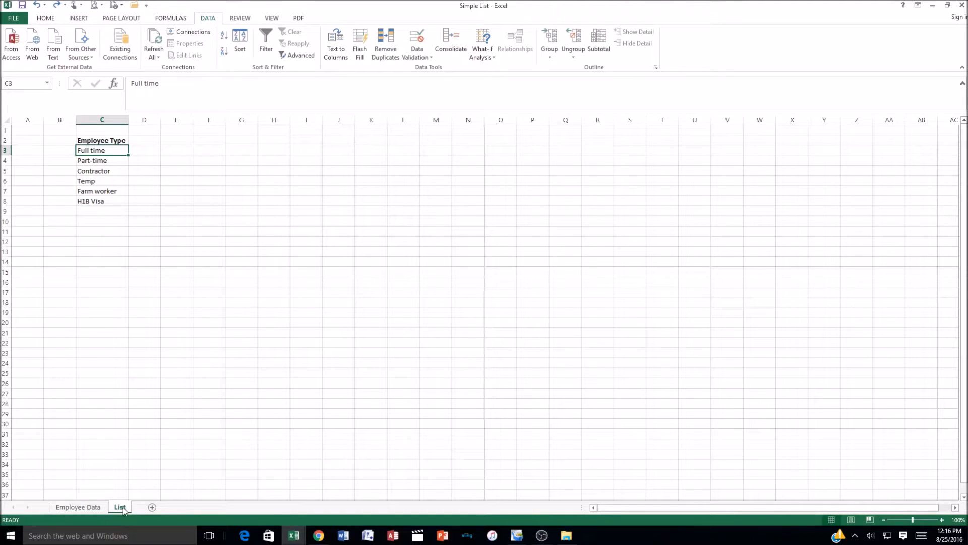
click(89, 179)
click(97, 152)
click(94, 182)
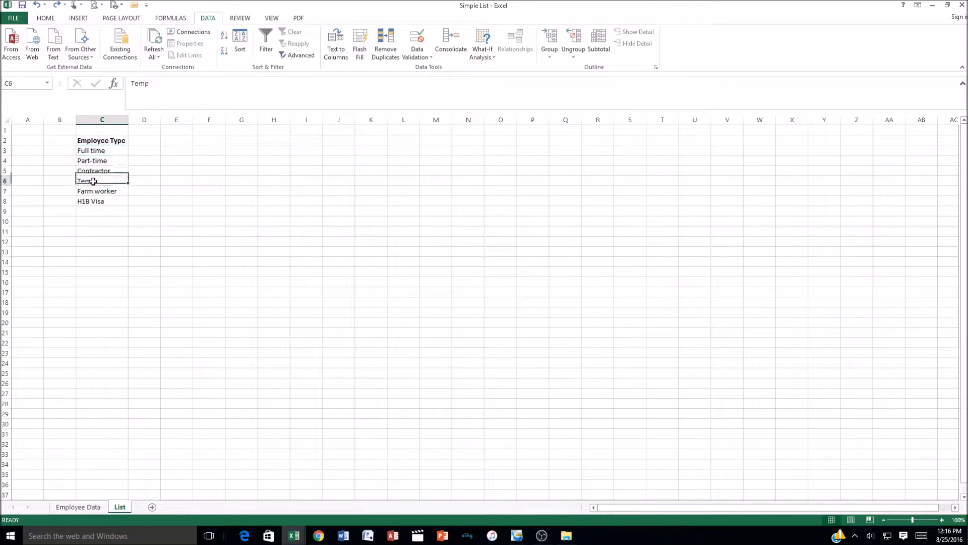
click(93, 201)
click(93, 210)
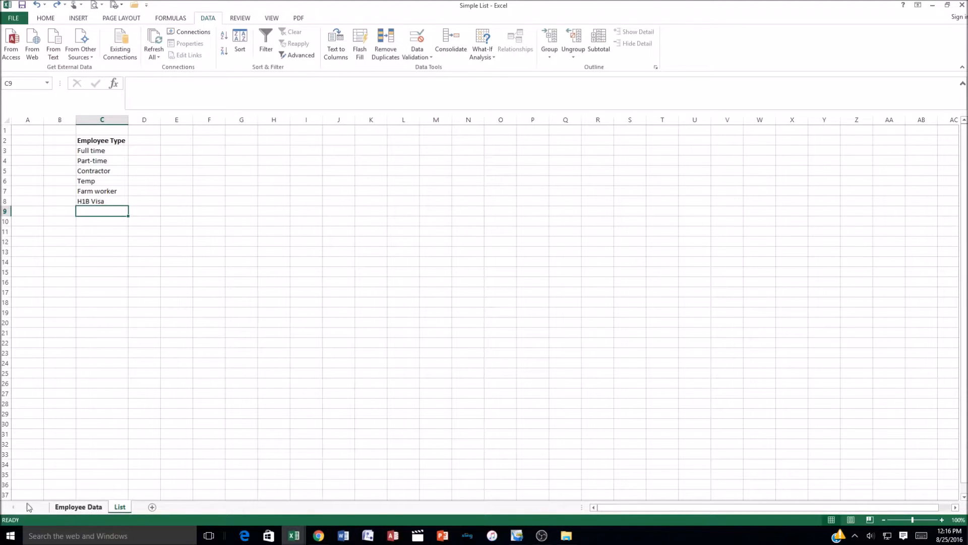
Start a Data Validation rule for cell D4 on the Employee Data sheet, with List as the allowed type.
click(78, 506)
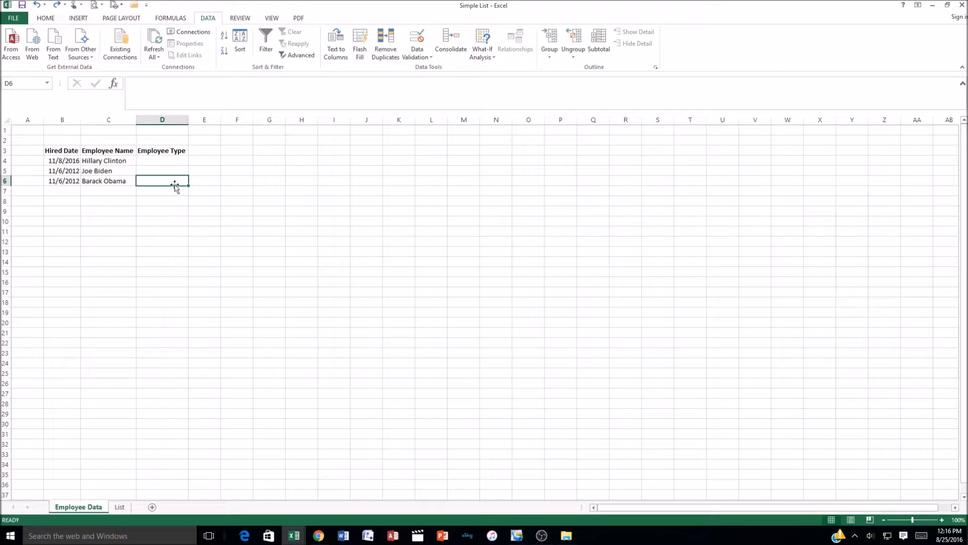
click(159, 161)
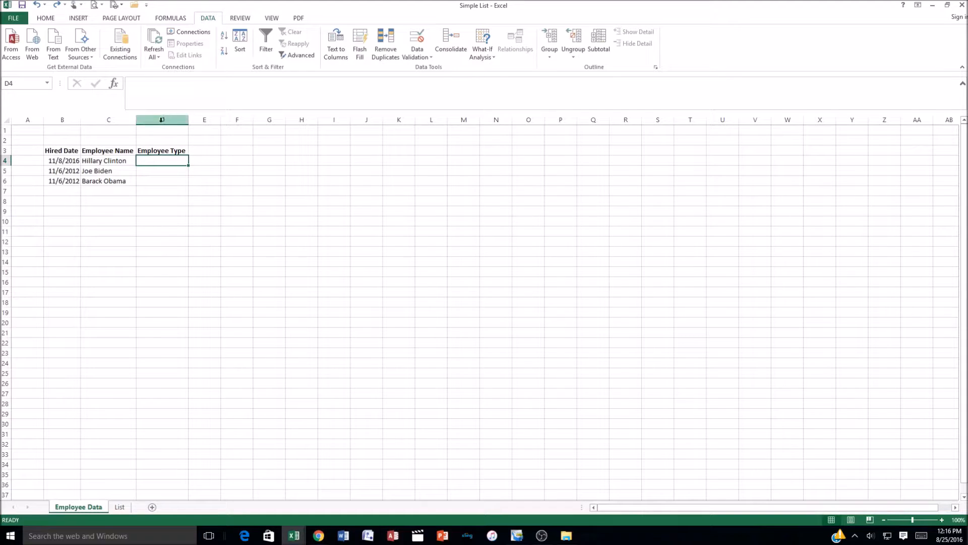
click(166, 169)
click(162, 159)
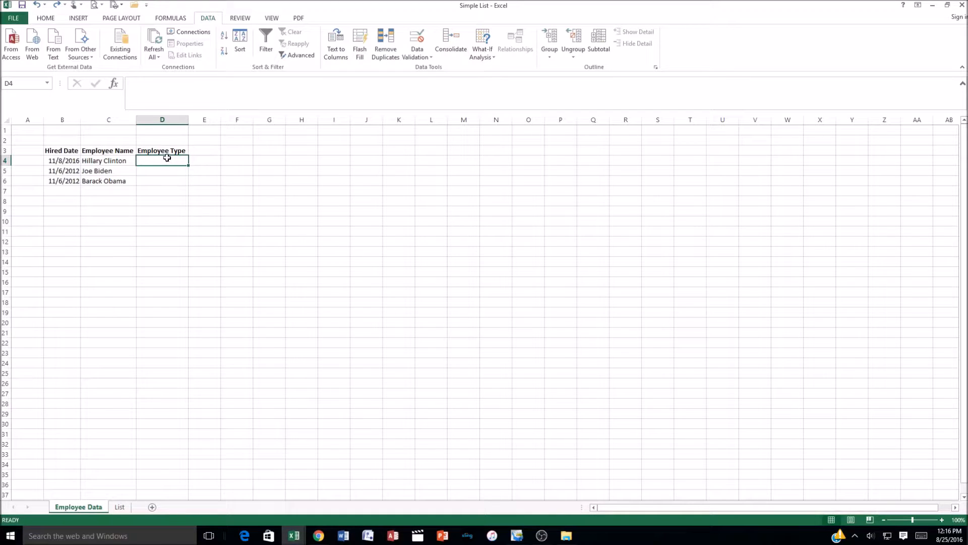
click(91, 161)
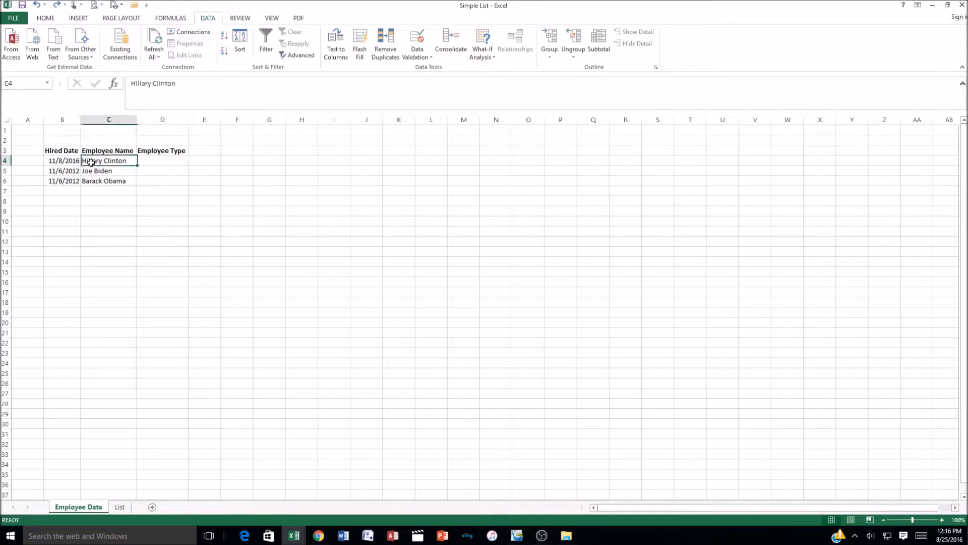
click(163, 161)
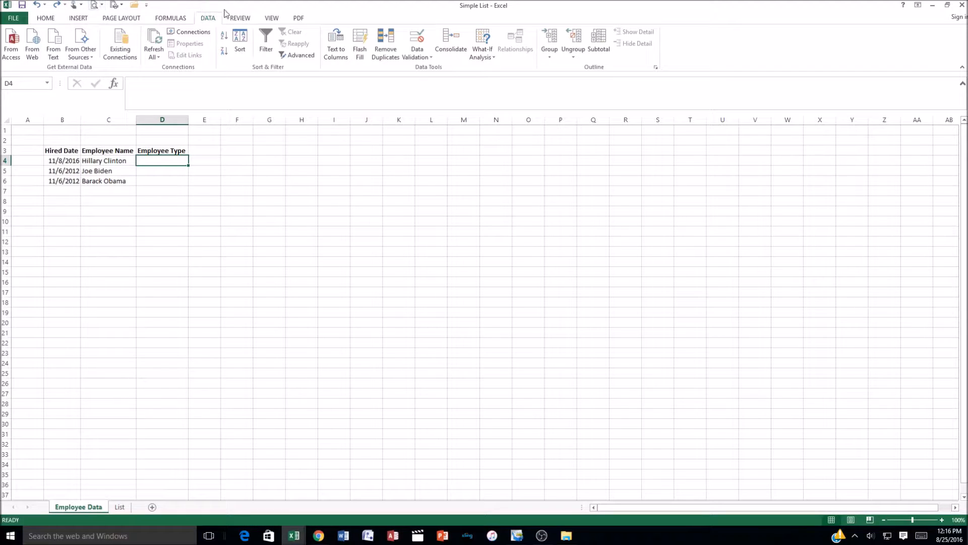
click(46, 19)
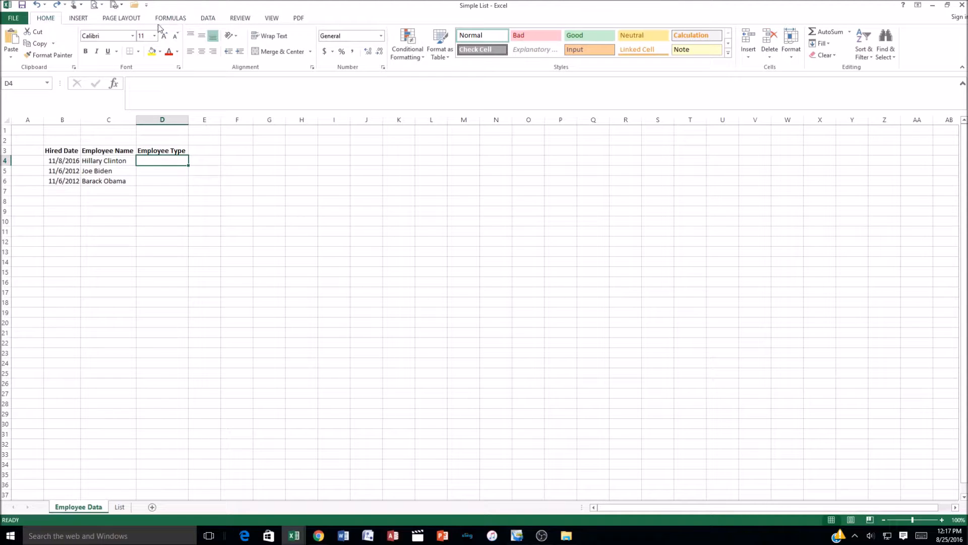
click(209, 20)
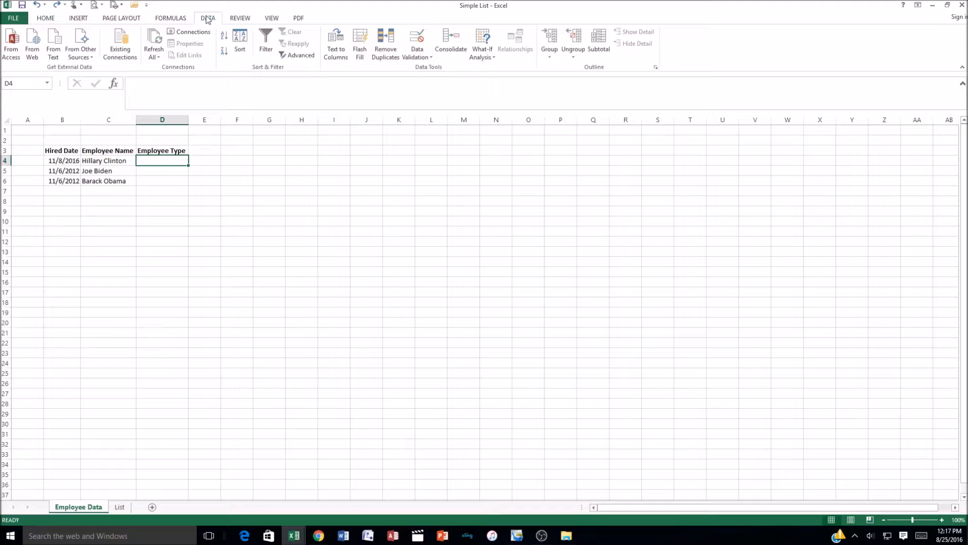
click(428, 60)
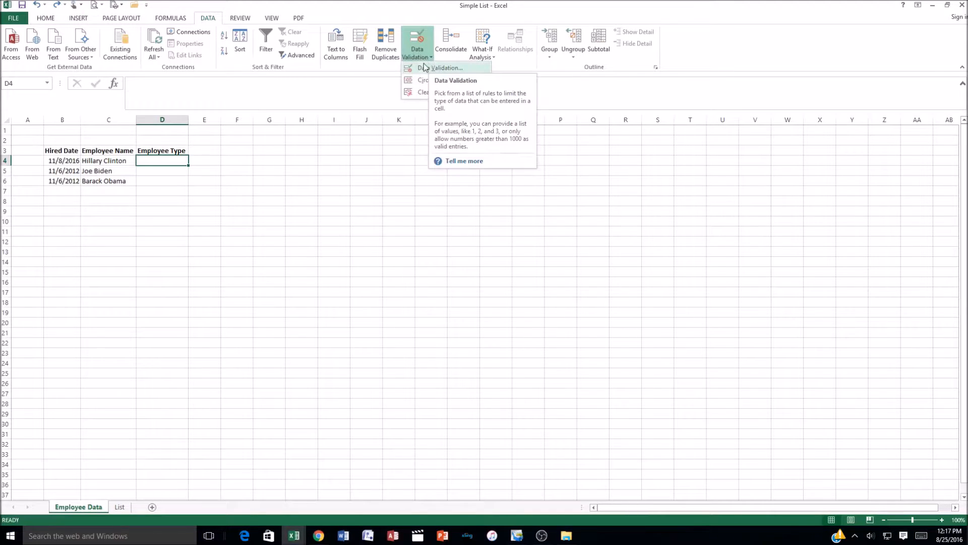
click(431, 68)
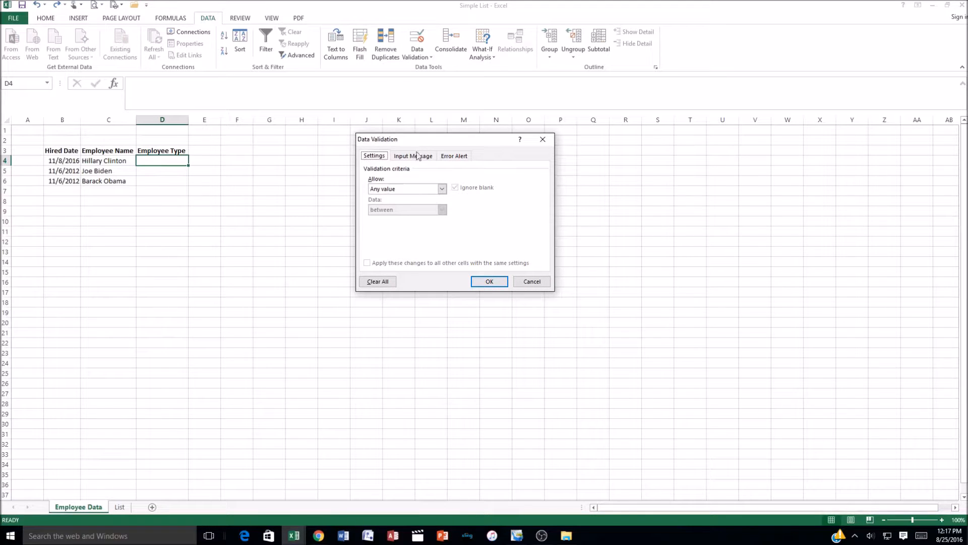
click(443, 189)
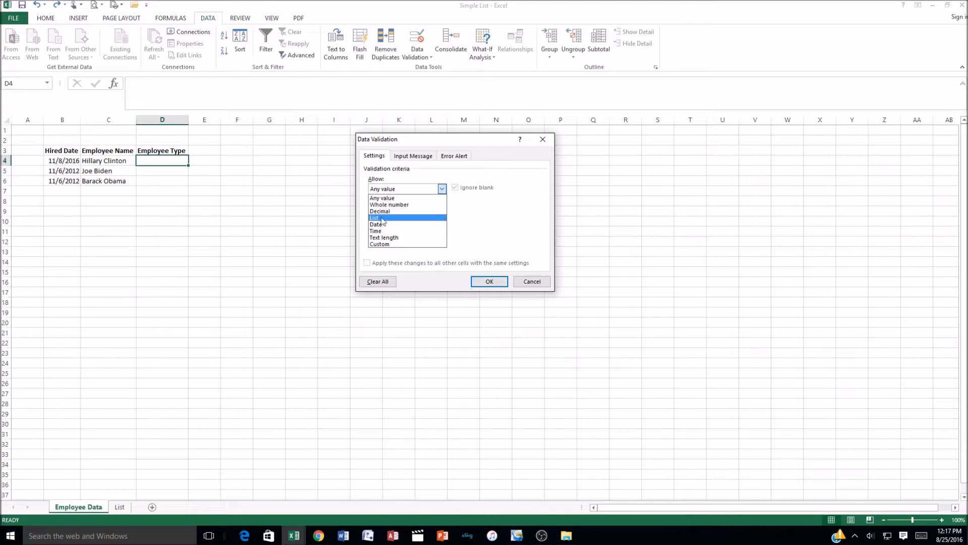
click(400, 218)
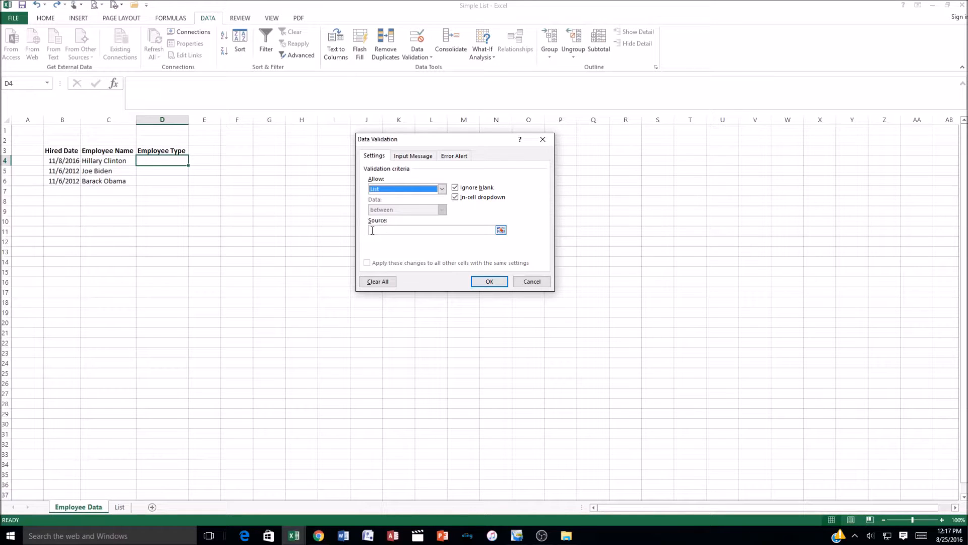
Set the validation source to C3:C17 on the List sheet, including spare rows, and apply the rule.
click(501, 231)
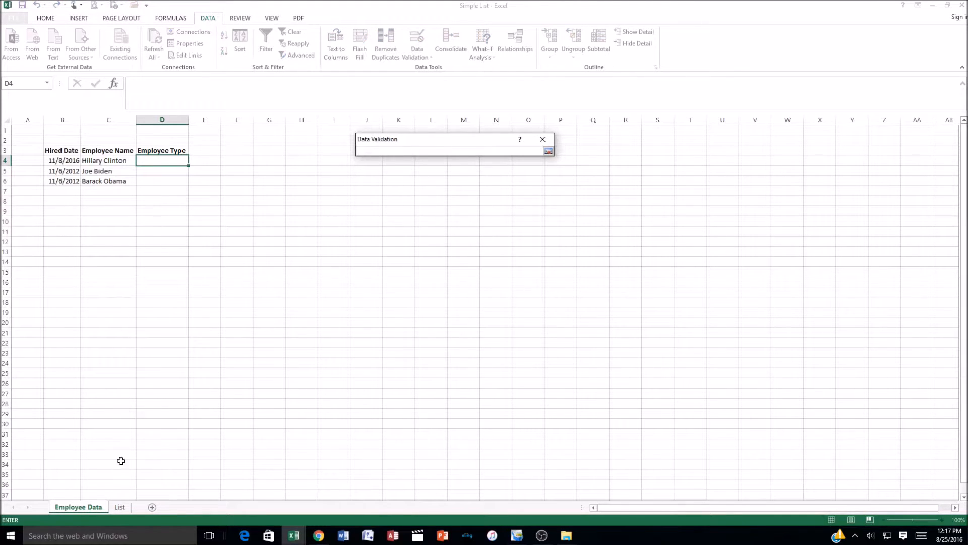
click(123, 509)
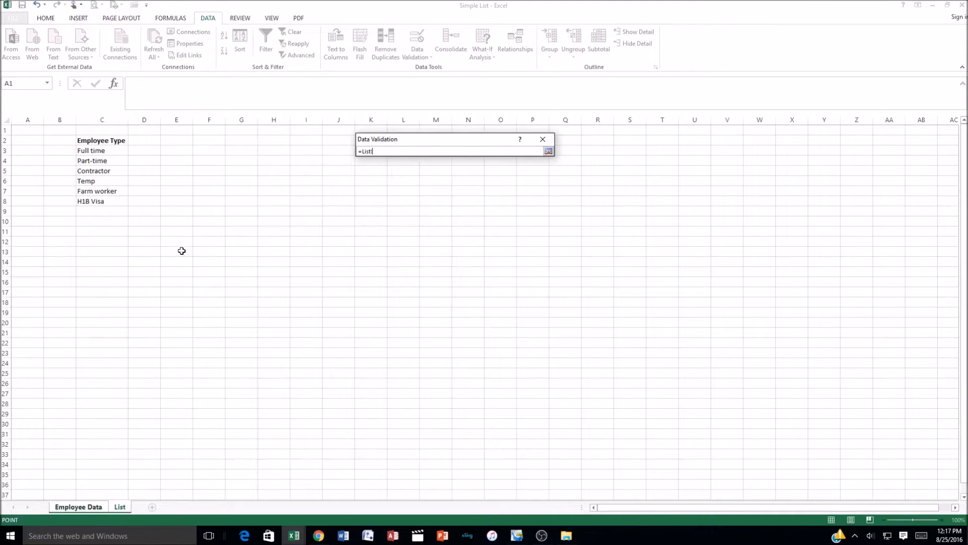
drag(92, 152, 89, 164)
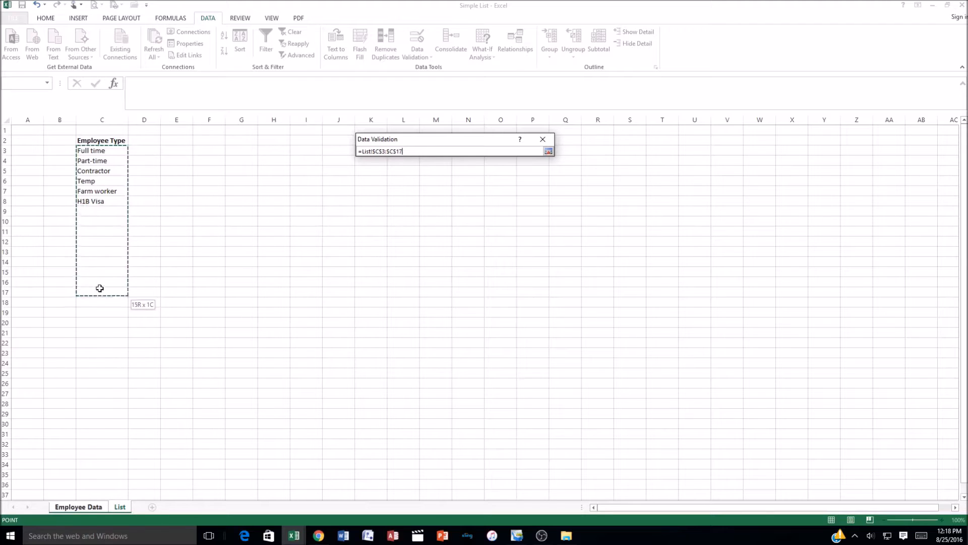
drag(100, 288, 100, 290)
click(548, 152)
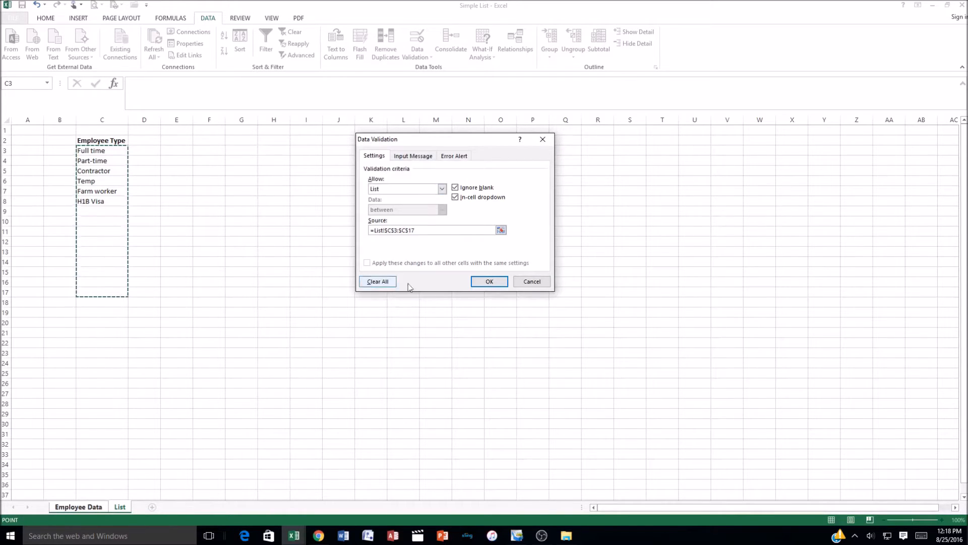
click(489, 281)
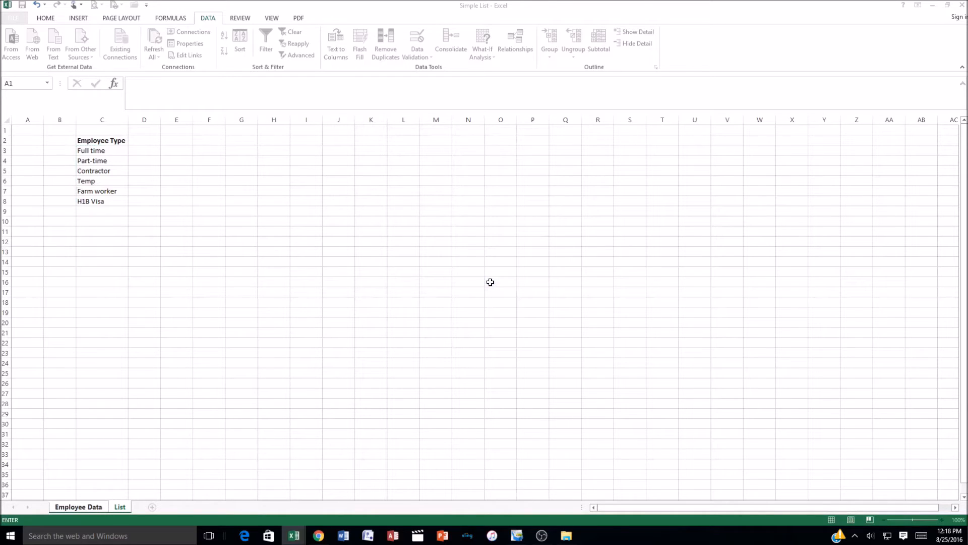
Try the Temp, Full time and H1B Visa choices in D4's dropdown on the Employee Data sheet.
click(83, 508)
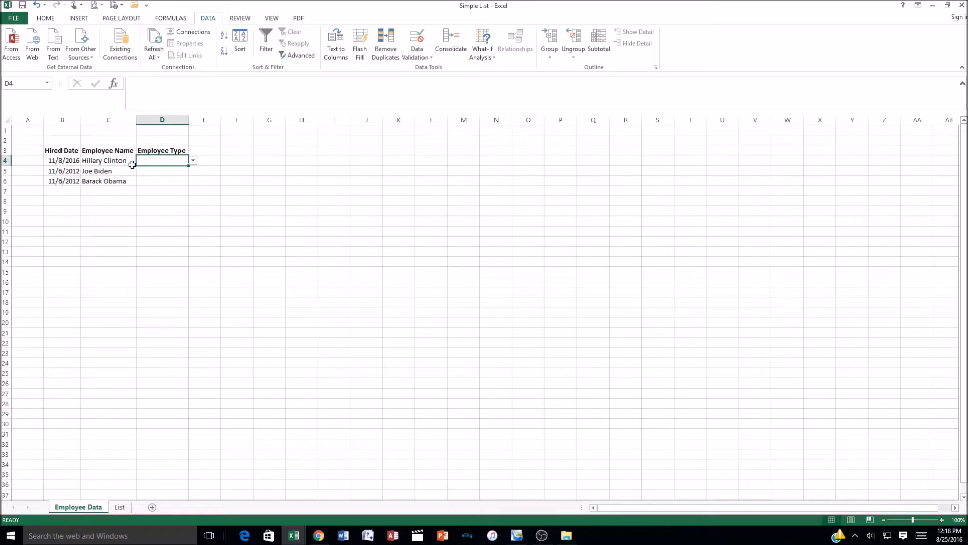
click(193, 161)
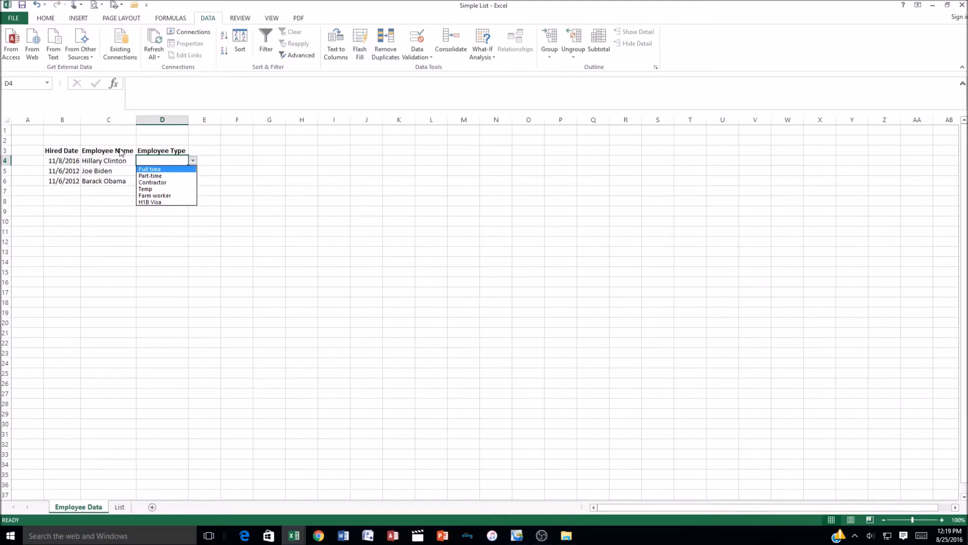
click(162, 190)
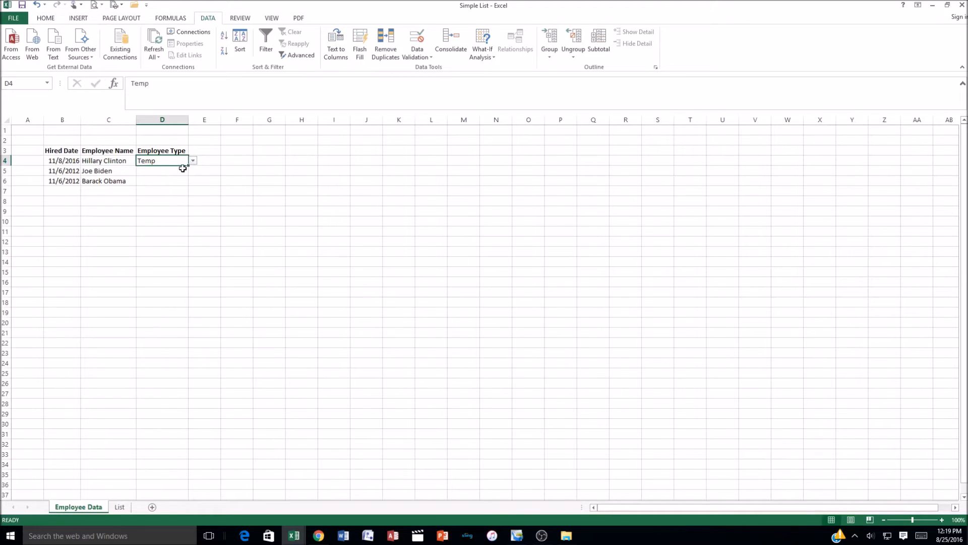
click(193, 161)
click(160, 170)
click(193, 161)
click(168, 162)
click(194, 162)
click(157, 202)
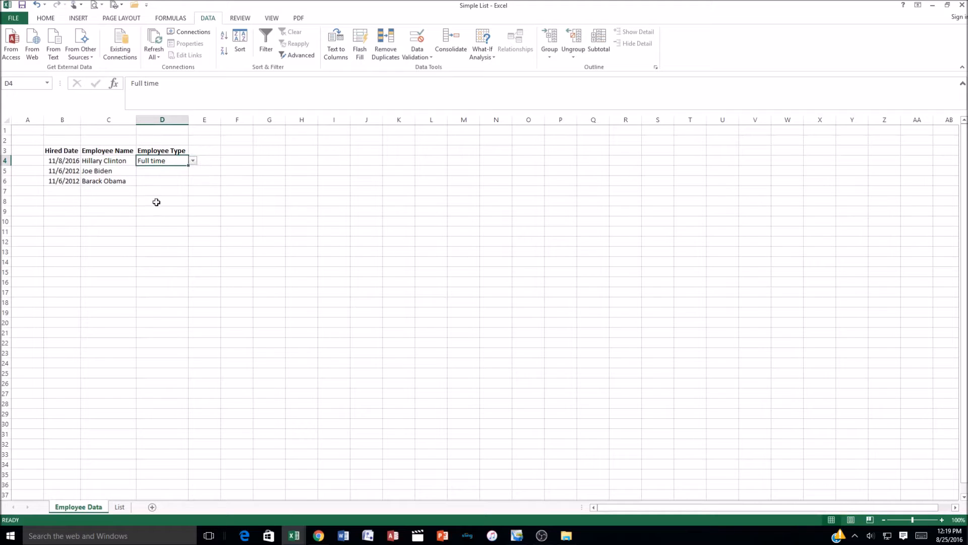
Set the employee type in D4 to Full time from its dropdown.
click(194, 161)
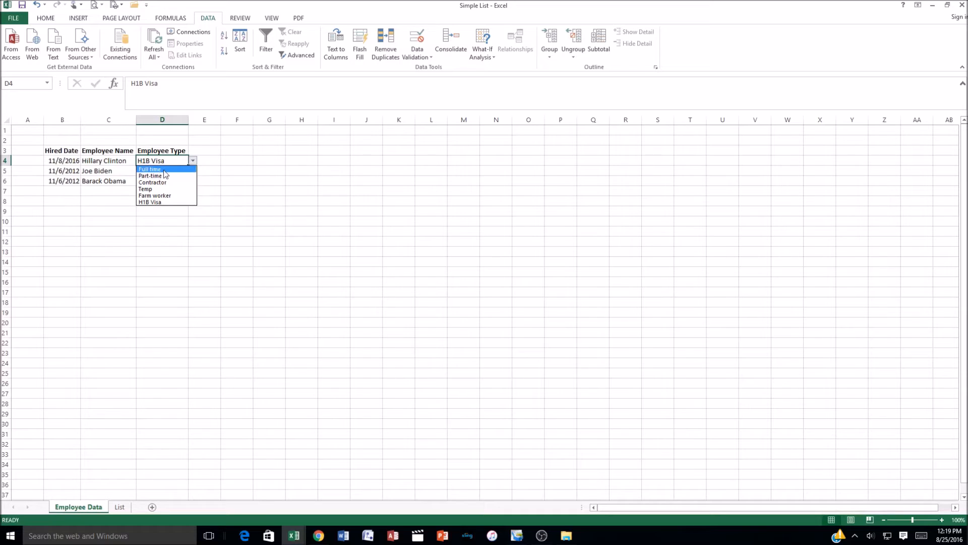
click(163, 170)
Compare D5 and D6 with D4, and fill D4 with its dropdown rule down through D6.
click(96, 173)
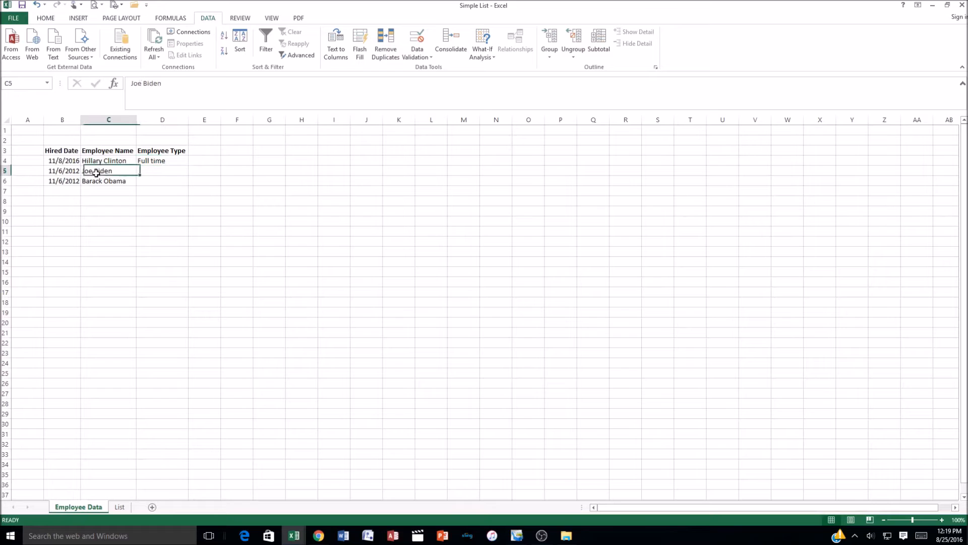
click(162, 170)
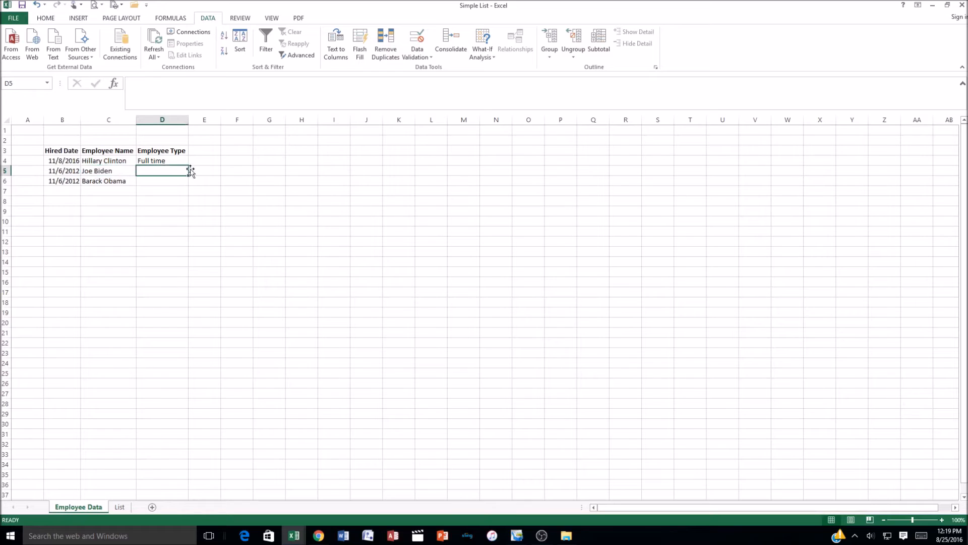
click(168, 183)
click(162, 172)
click(152, 161)
click(150, 169)
click(157, 161)
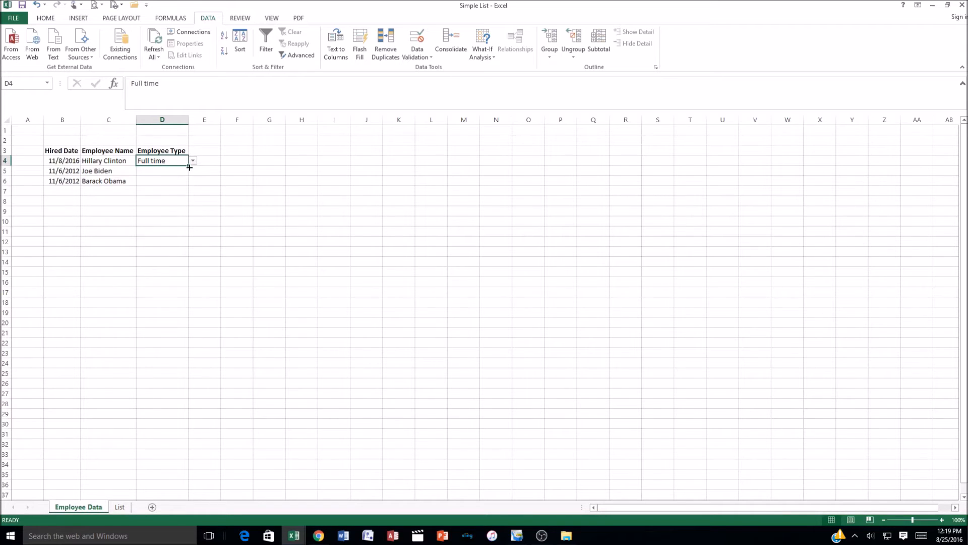
drag(187, 167, 185, 185)
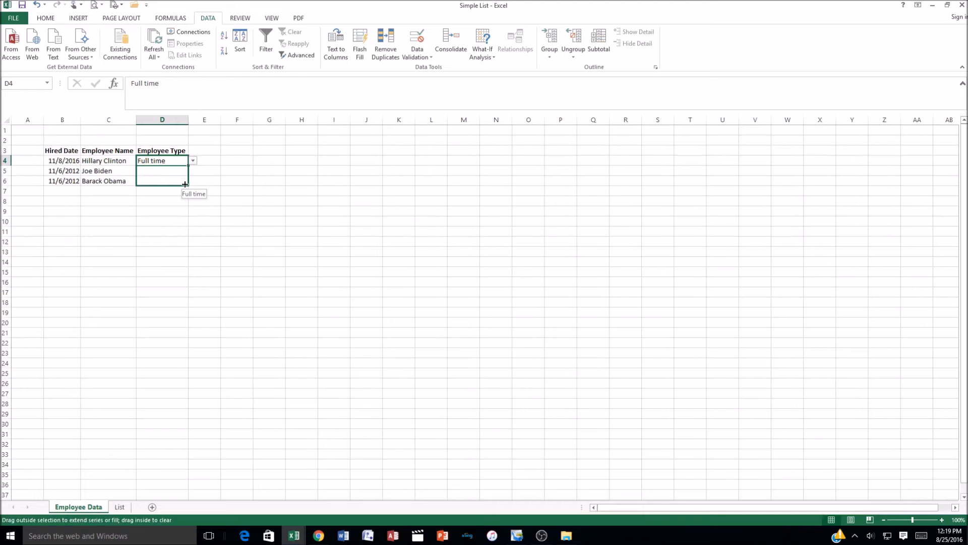
Try filling D4 with its dropdown rule down through D24, and undo the fill.
drag(185, 184, 171, 365)
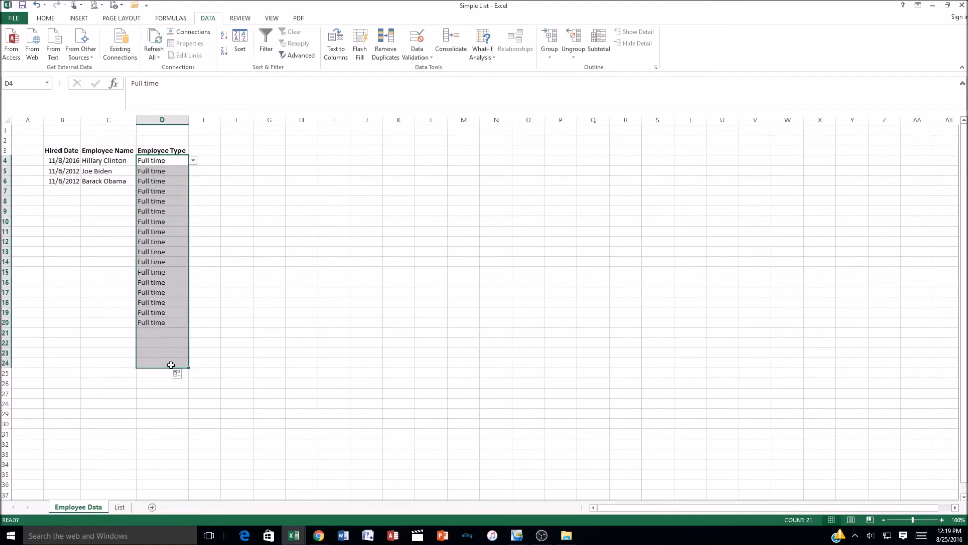
click(237, 223)
click(183, 200)
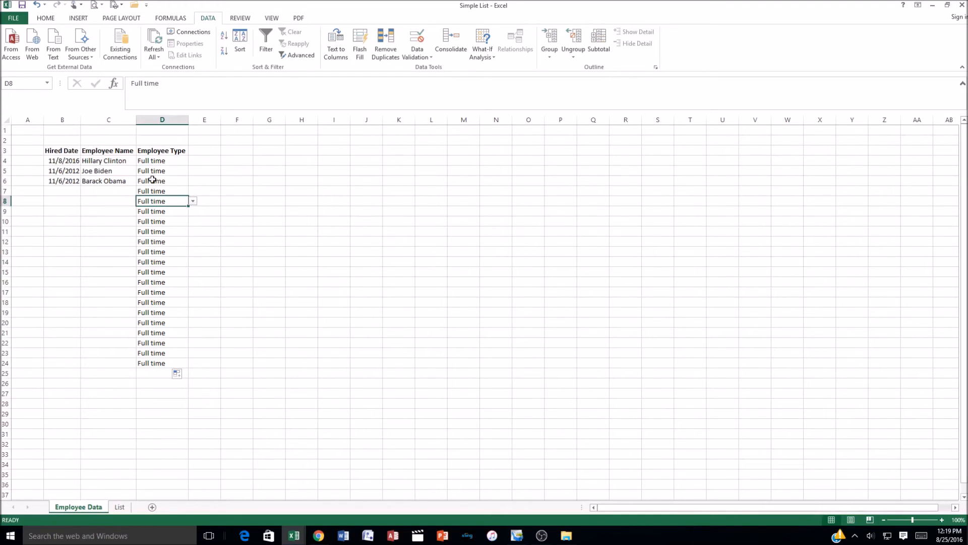
click(35, 5)
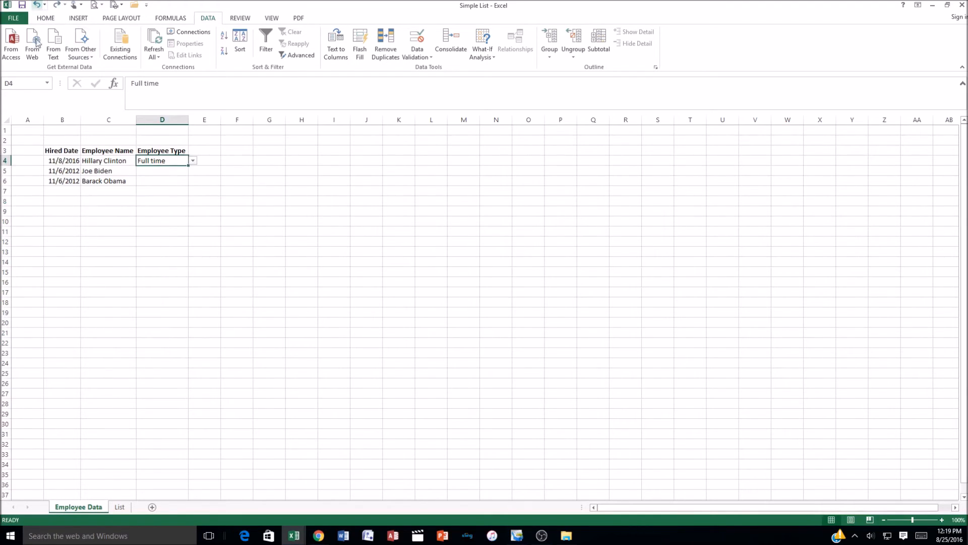
Fill D4 with its dropdown rule down through D6 only, and check the filled cells D5 and D6.
click(151, 170)
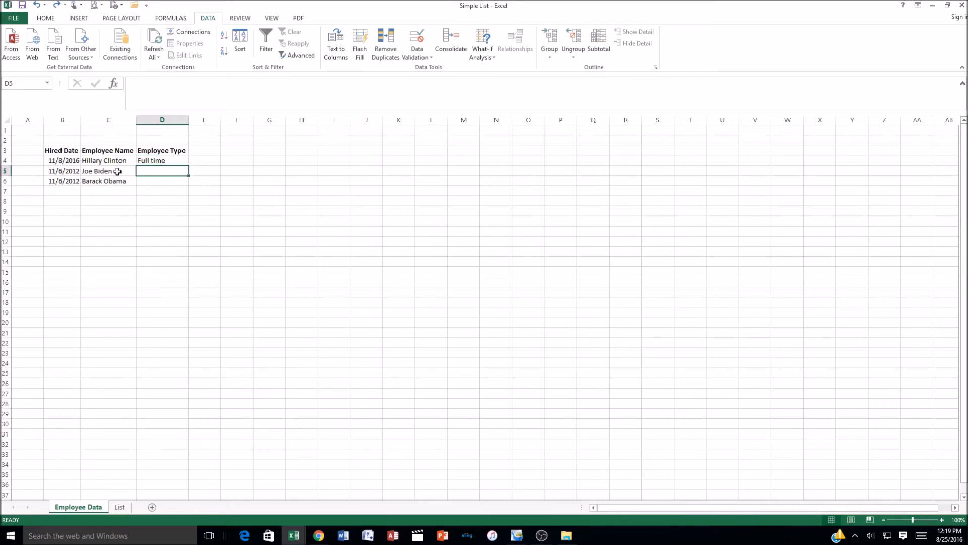
click(155, 159)
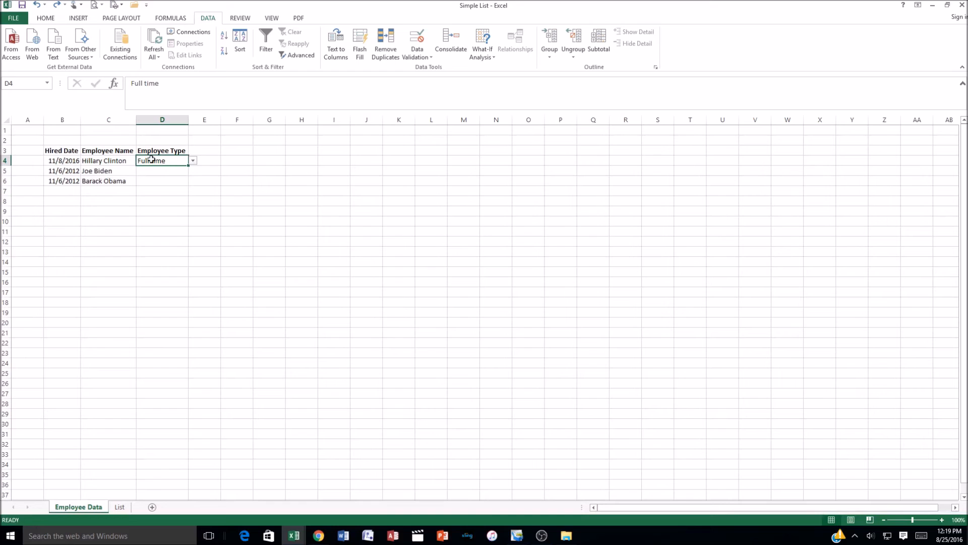
drag(187, 165, 188, 184)
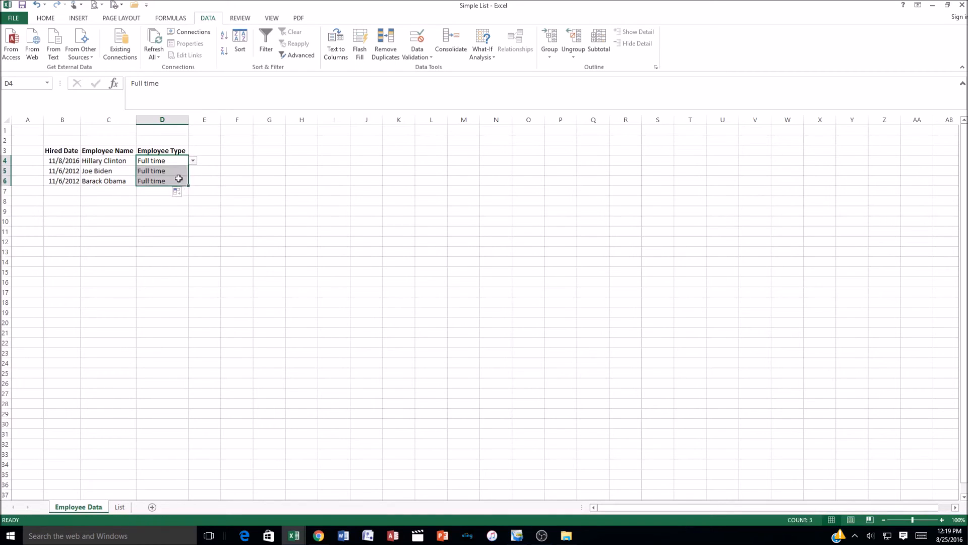
click(147, 170)
click(151, 181)
click(155, 169)
click(165, 189)
click(162, 171)
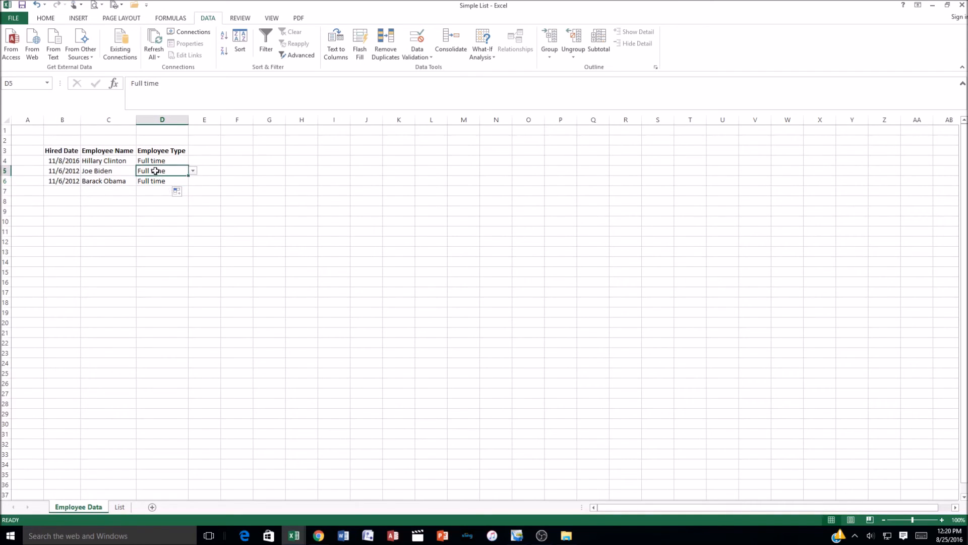
Clear the copied employee types from D5:D6, keeping their dropdown rule.
drag(155, 174, 163, 181)
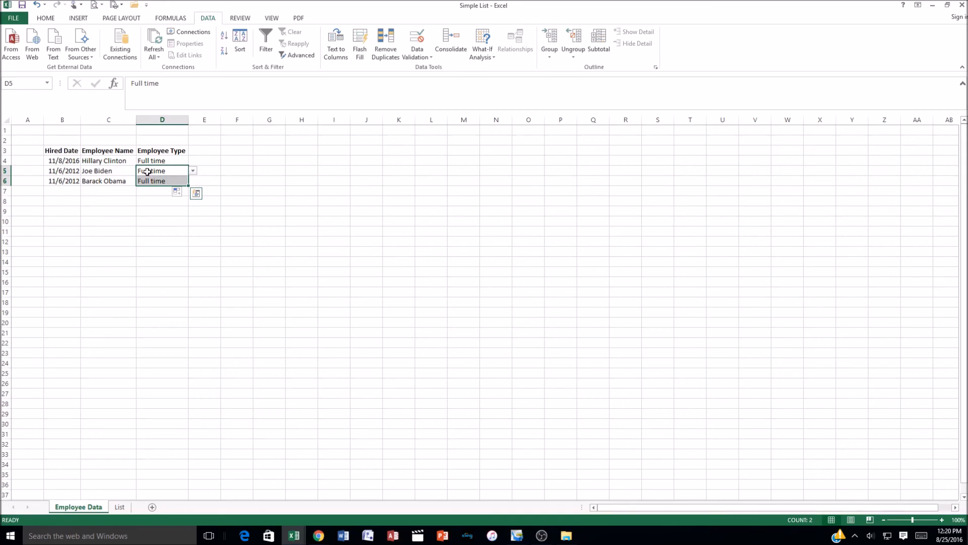
click(185, 199)
drag(159, 172, 160, 180)
key(Delete)
click(197, 198)
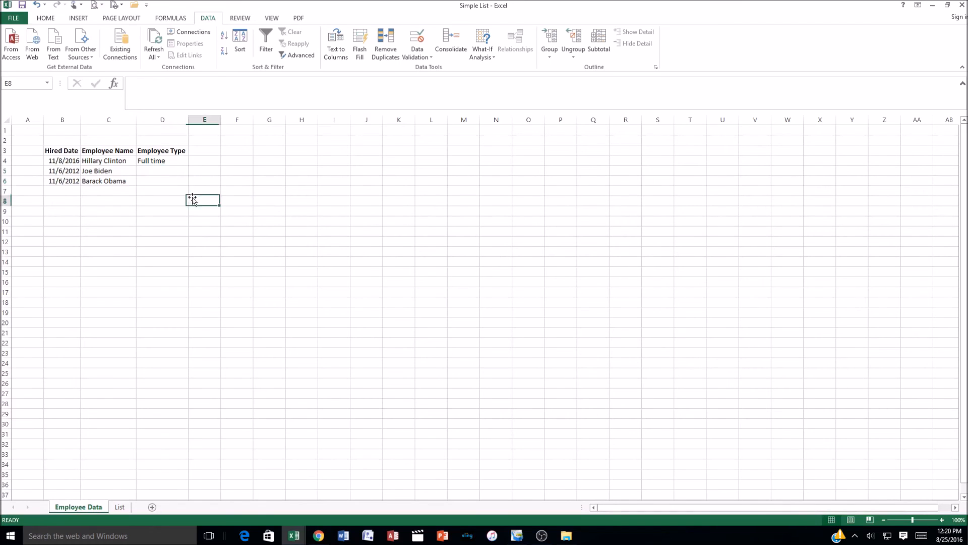
Set the employee type in D5 to Contractor from its dropdown.
click(151, 171)
click(193, 172)
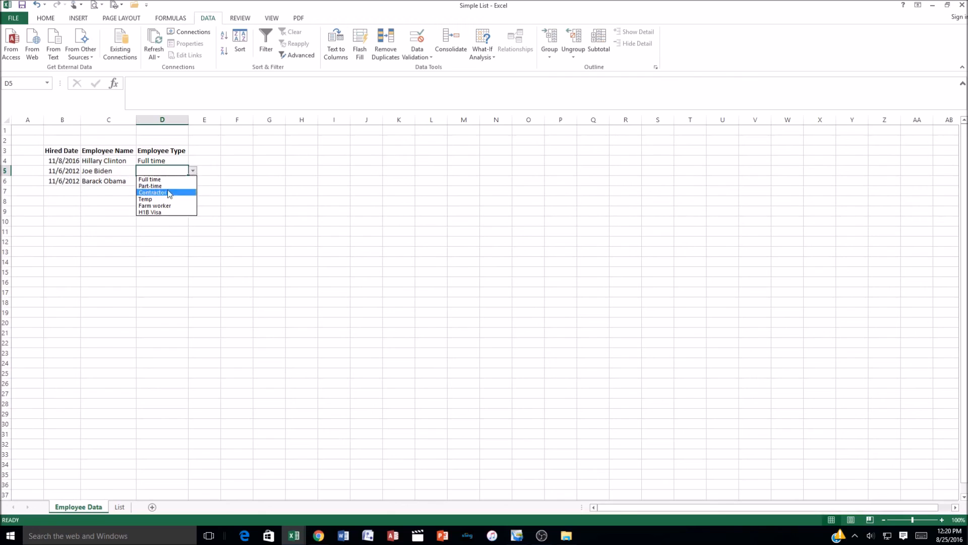
click(166, 192)
Set the employee type in D6 to Farm worker from its dropdown, and check cells D4 through D6.
click(113, 180)
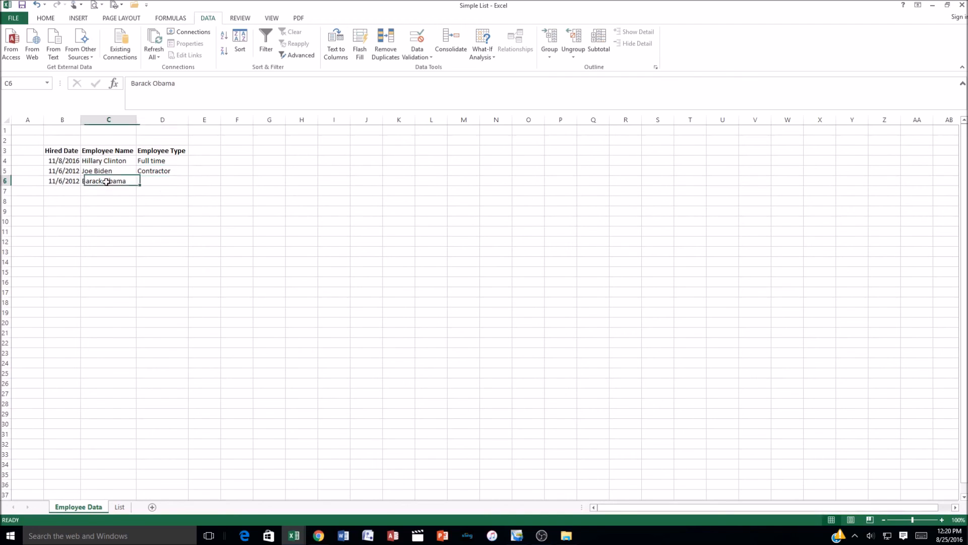
click(164, 179)
click(194, 181)
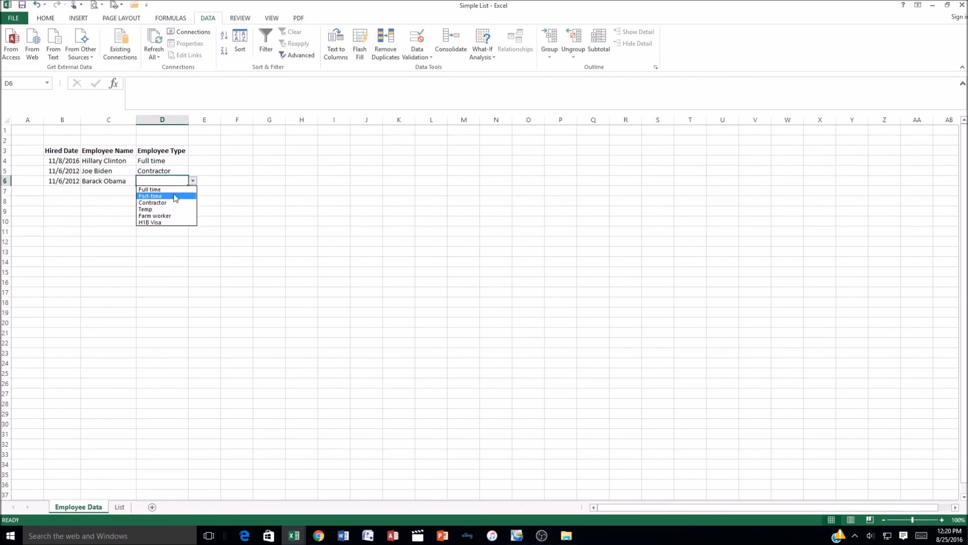
click(180, 220)
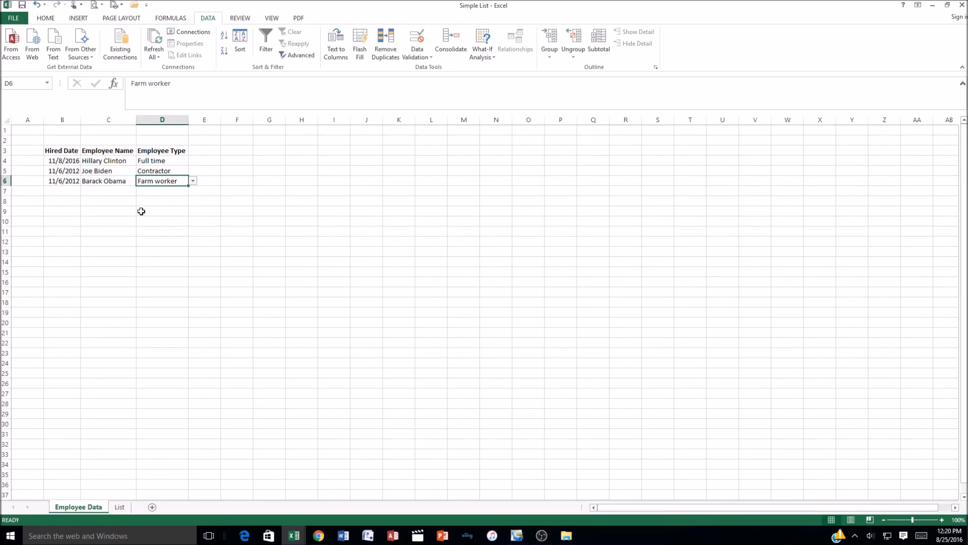
click(161, 190)
click(161, 162)
click(169, 170)
click(170, 180)
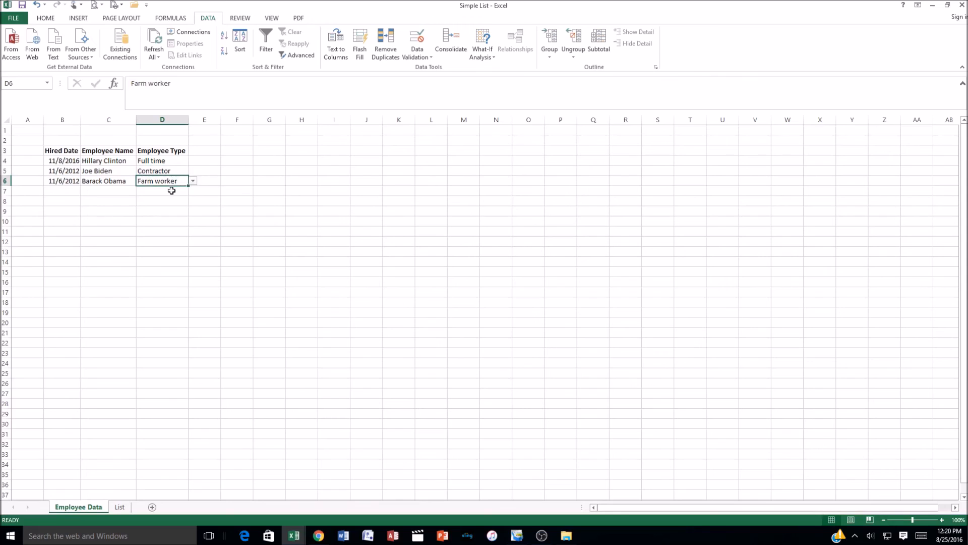